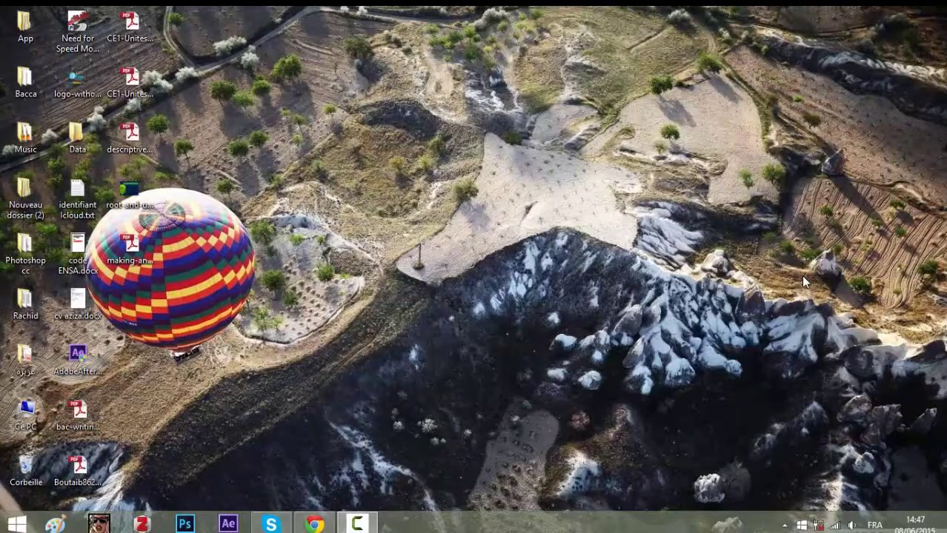
Step: Quit Skype from the hidden notification-area icons
left_click(784, 525)
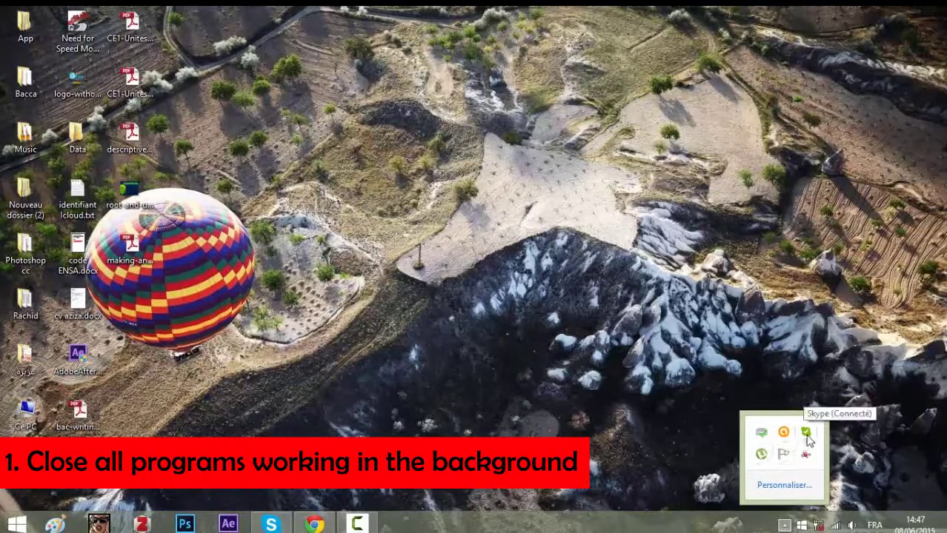
right_click(807, 437)
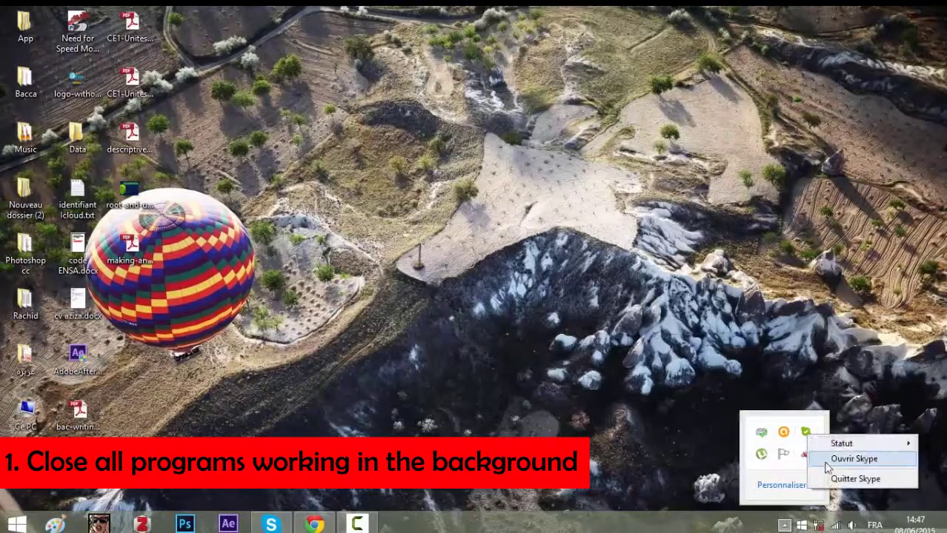
left_click(834, 478)
Step: Quit µTorrent and disable Avast's protection agents until the next restart
left_click(784, 525)
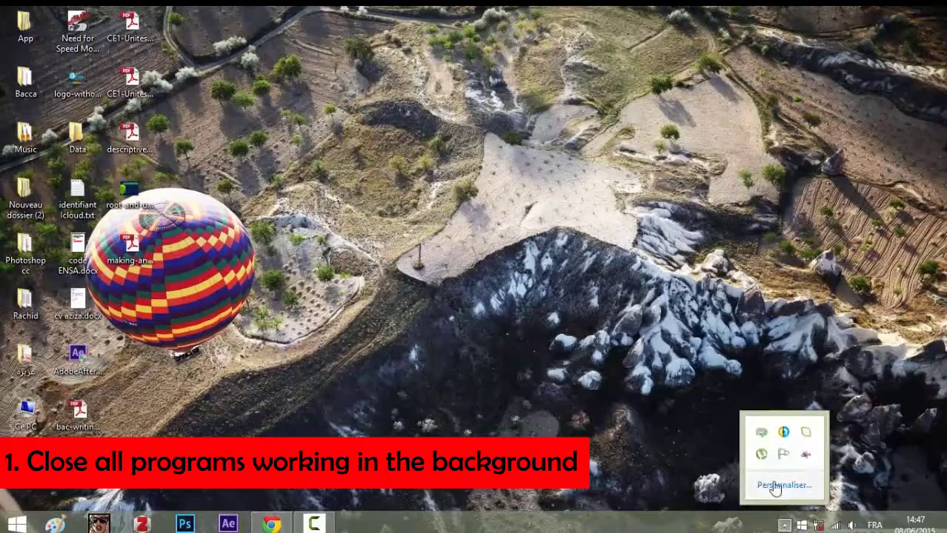
right_click(761, 455)
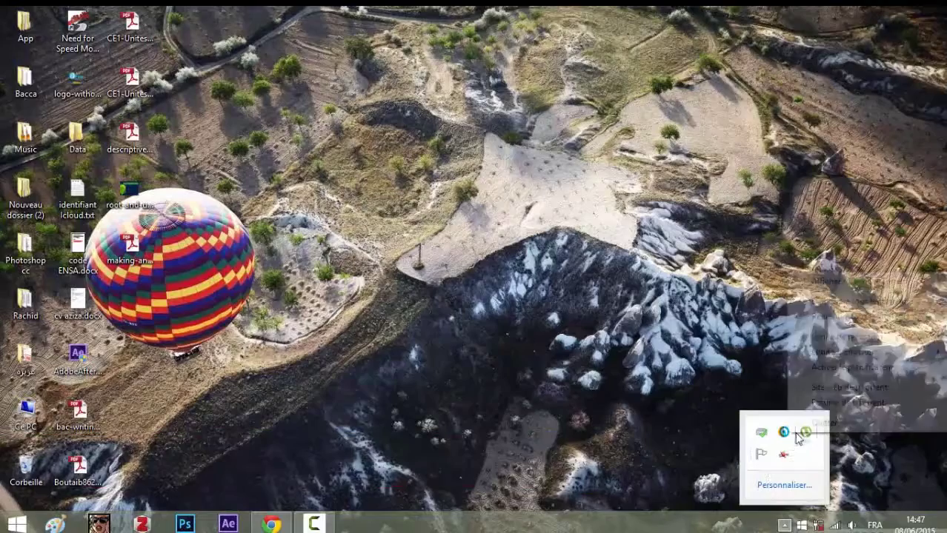
right_click(806, 432)
left_click(823, 423)
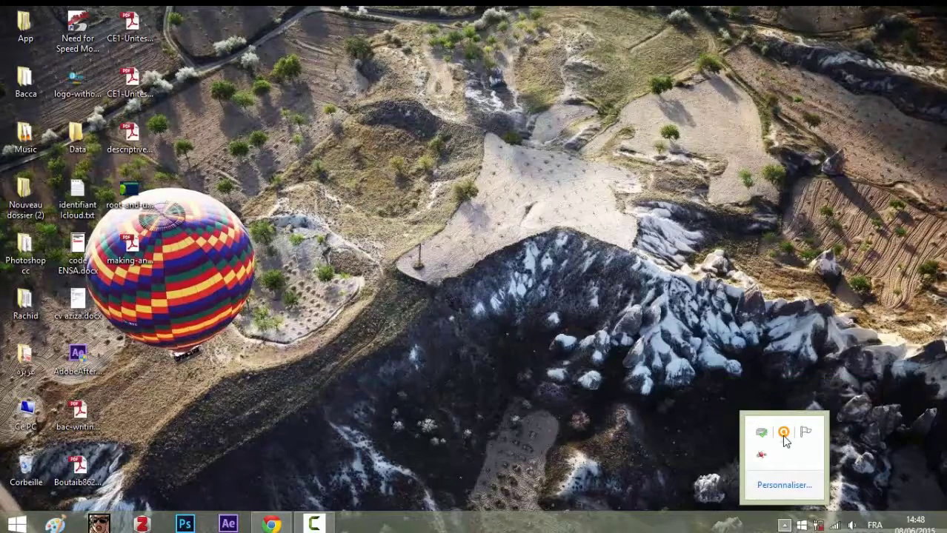
right_click(783, 435)
mouse_move(816, 339)
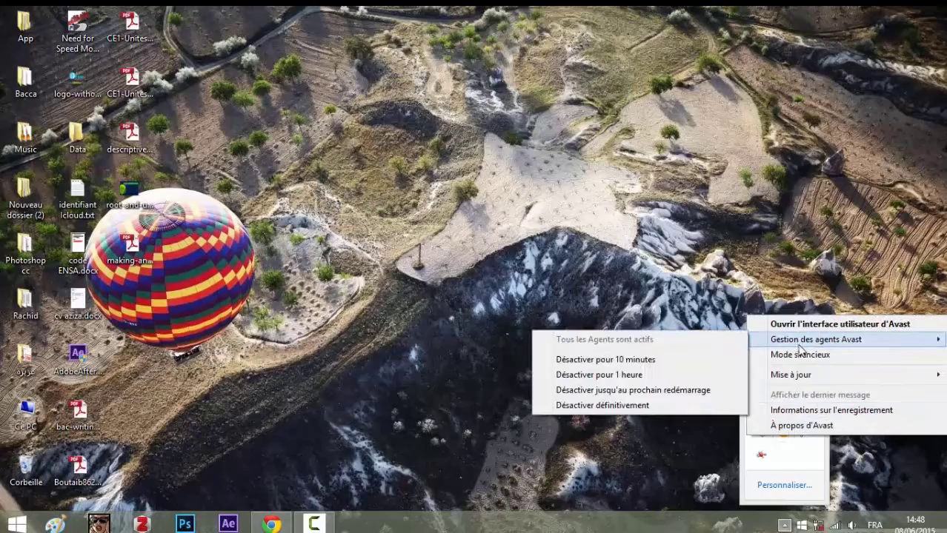
left_click(690, 393)
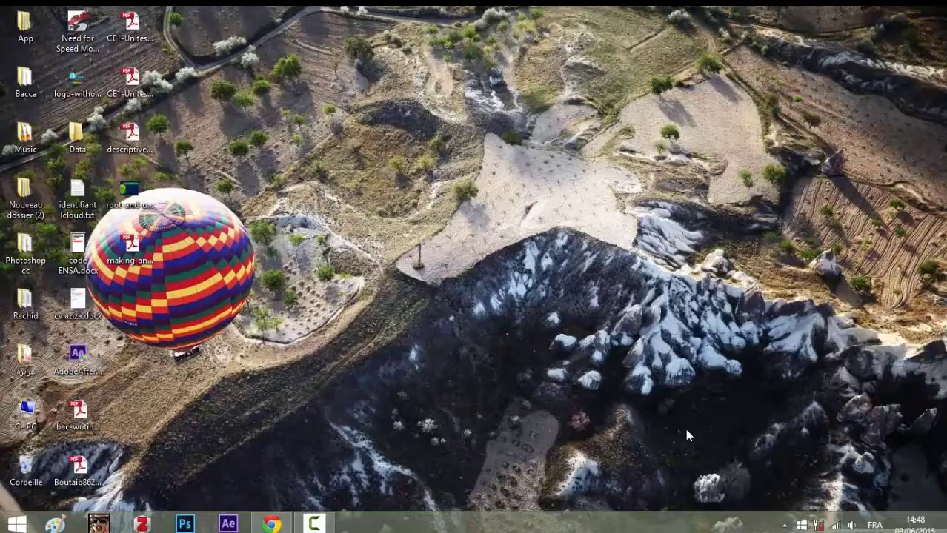
Step: In Task Manager's Details list, set chrome.exe to High priority, confirm, and close Task Manager
right_click(513, 522)
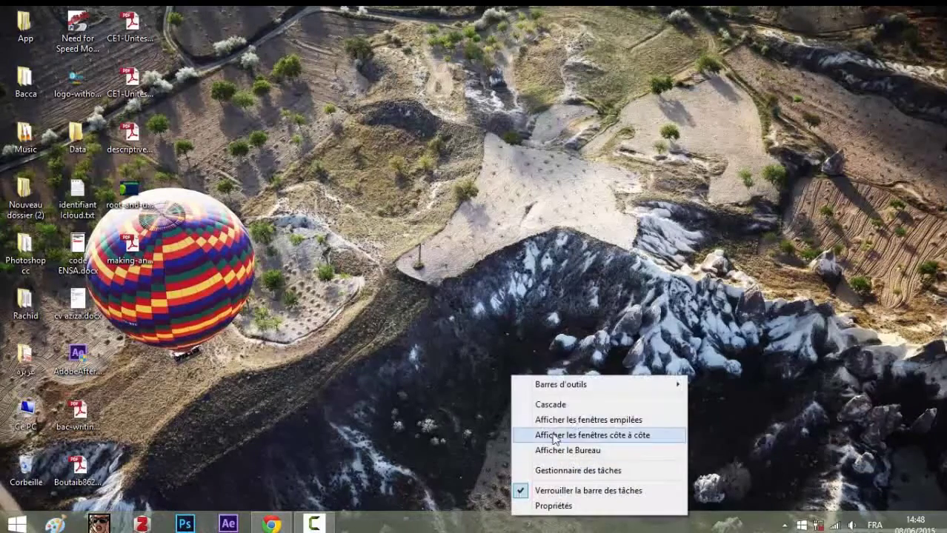
left_click(603, 472)
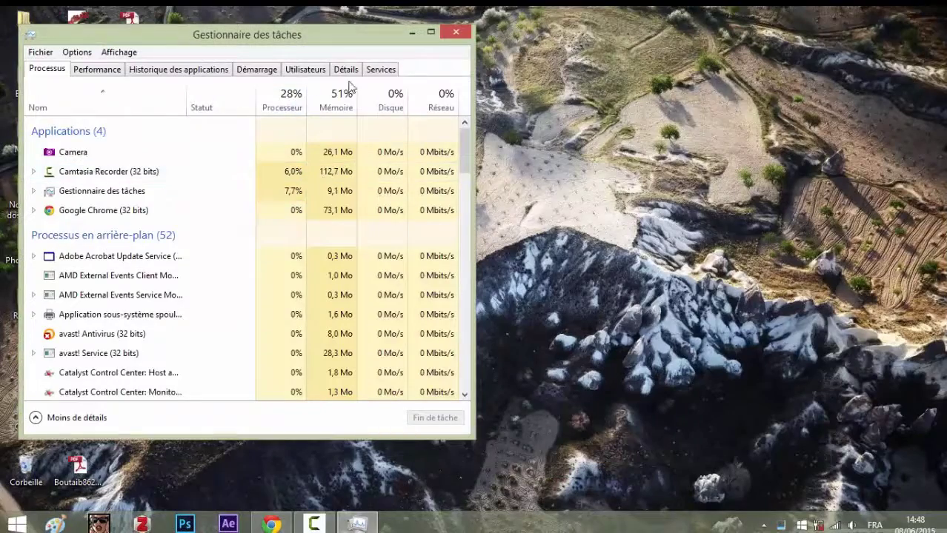
left_click(372, 71)
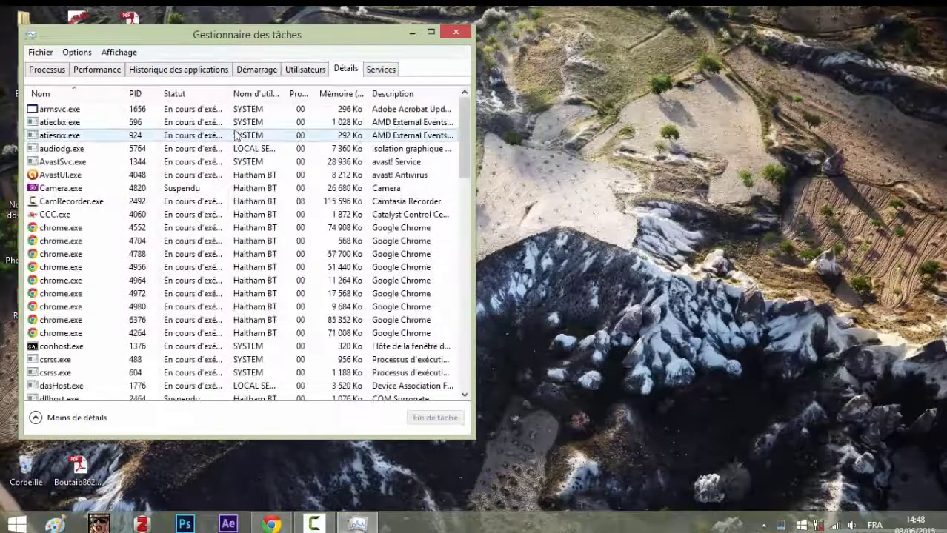
left_click(132, 188)
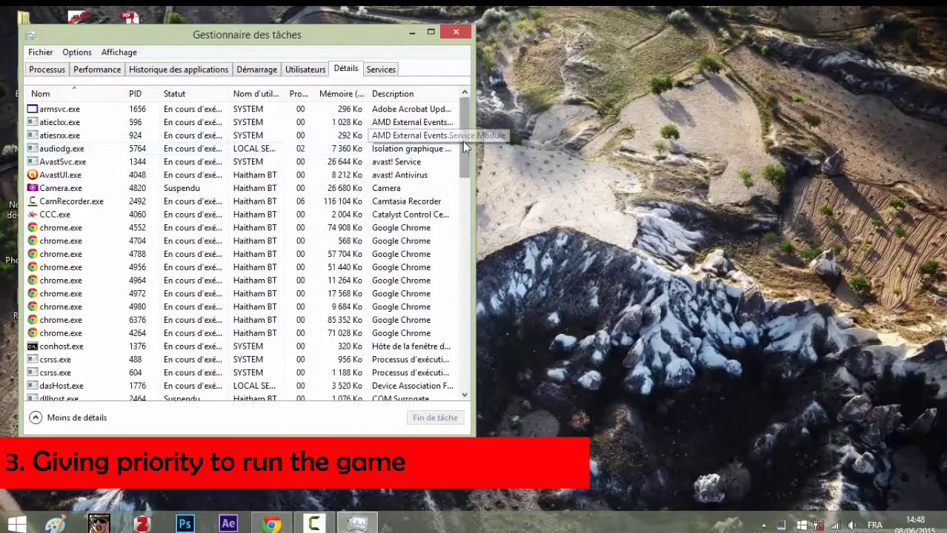
left_click_drag(462, 141, 462, 168)
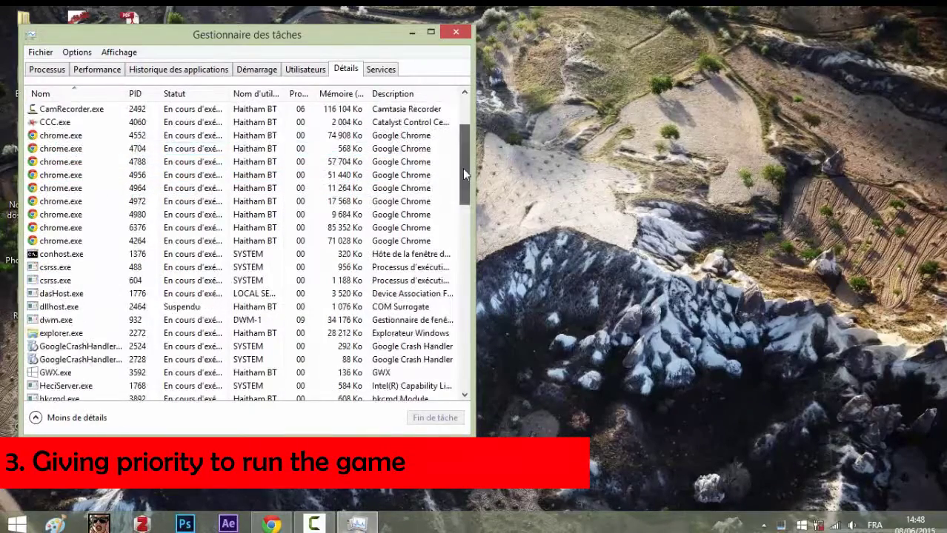
right_click(237, 138)
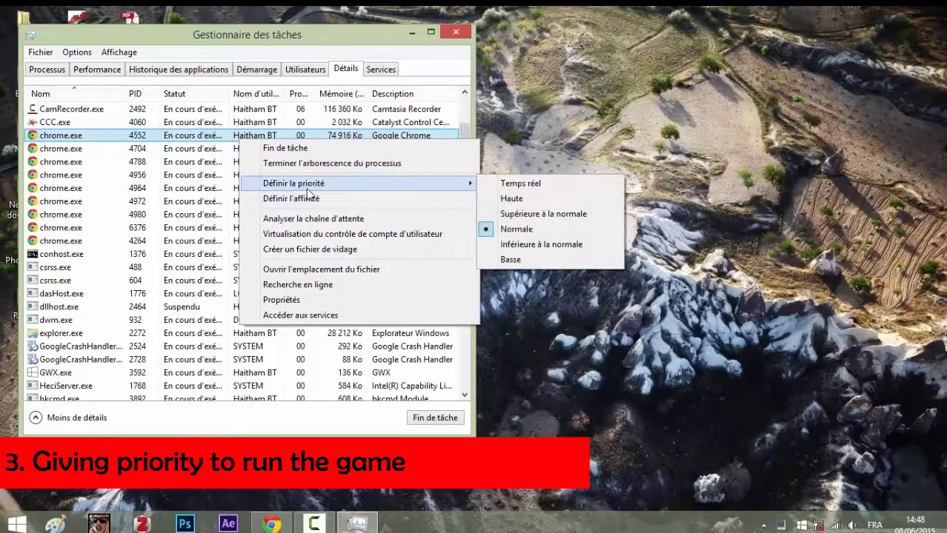
mouse_move(293, 183)
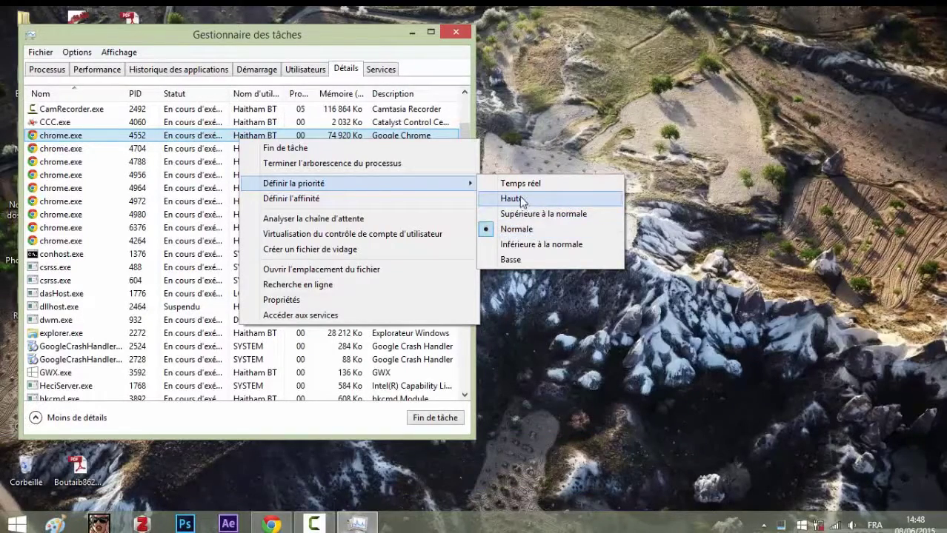
left_click(524, 204)
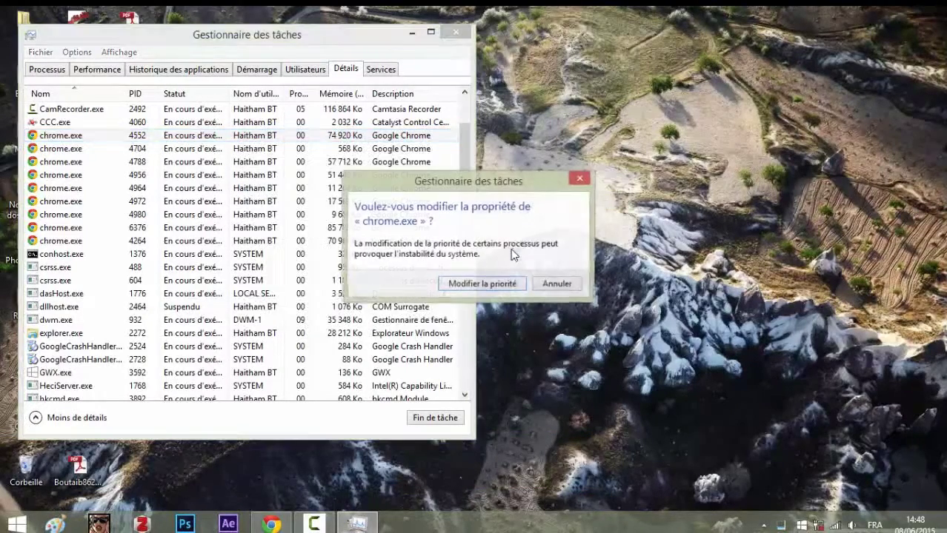
left_click(492, 285)
key("alt+F4")
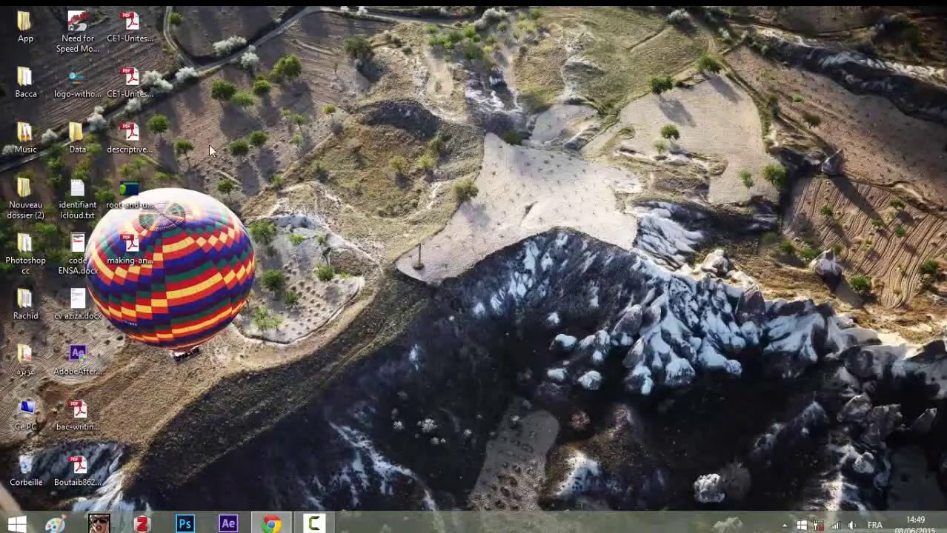
Step: Set Performance Options visual effects to 'Adjust for best performance', confirm, and close the System windows
right_click(37, 420)
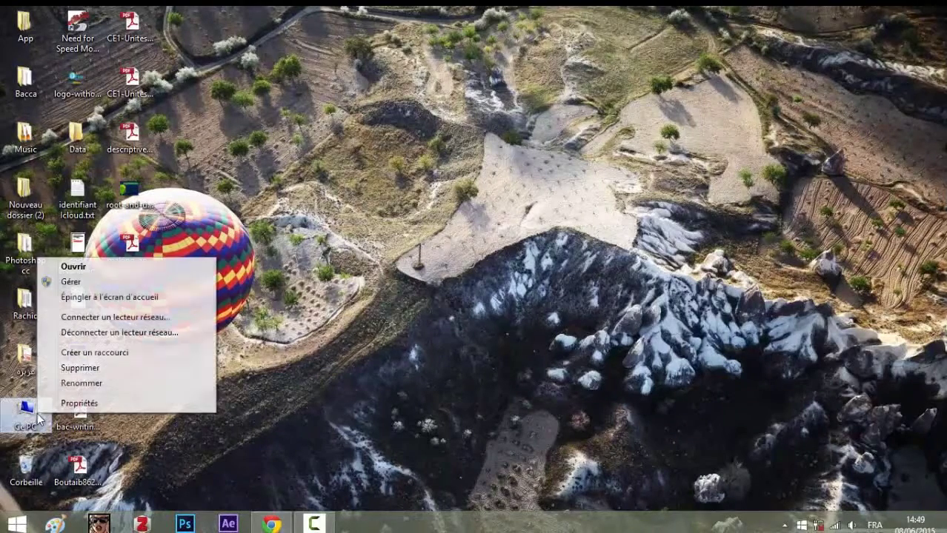
left_click(74, 404)
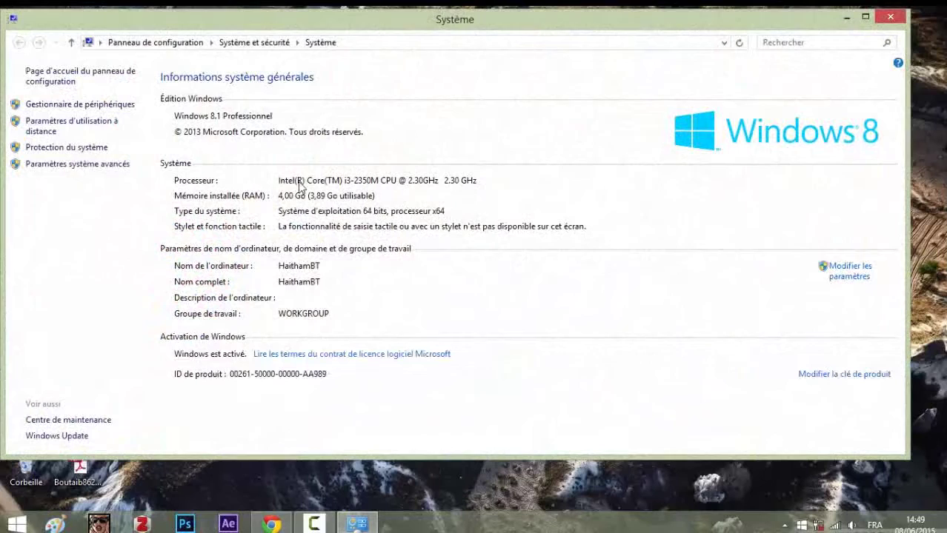
left_click(100, 165)
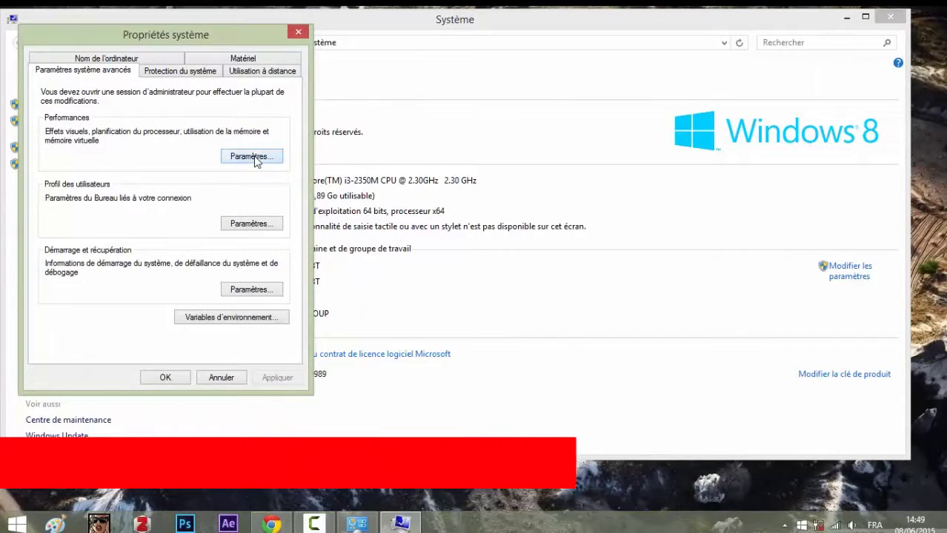
left_click(252, 157)
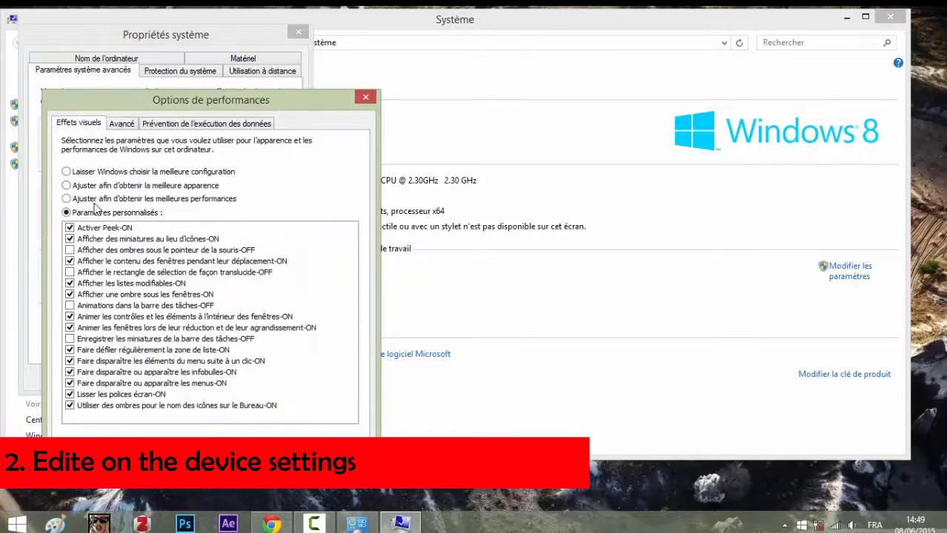
left_click(211, 204)
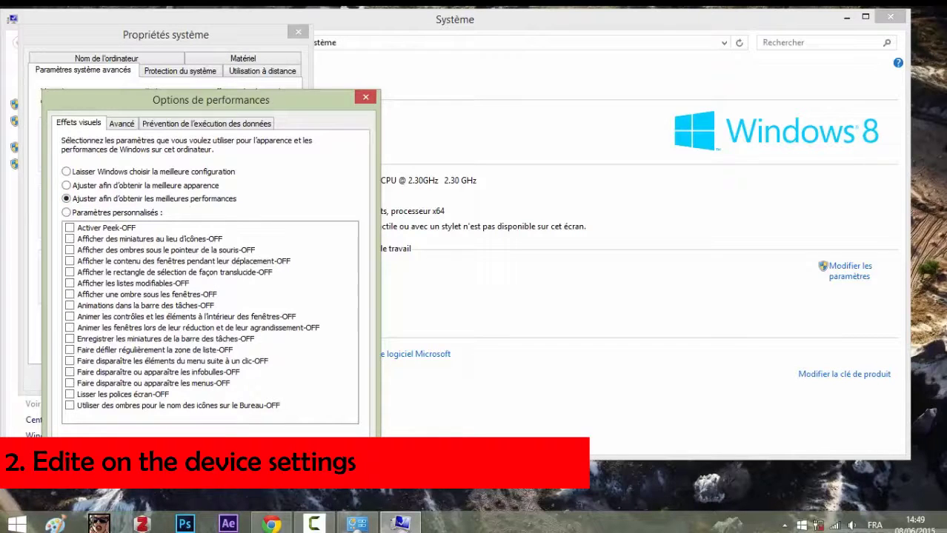
left_click(241, 449)
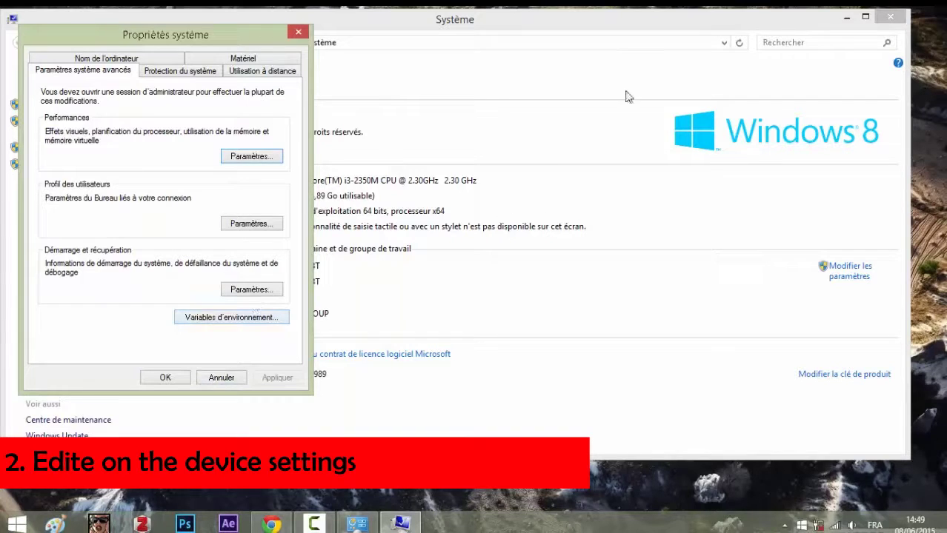
left_click(265, 158)
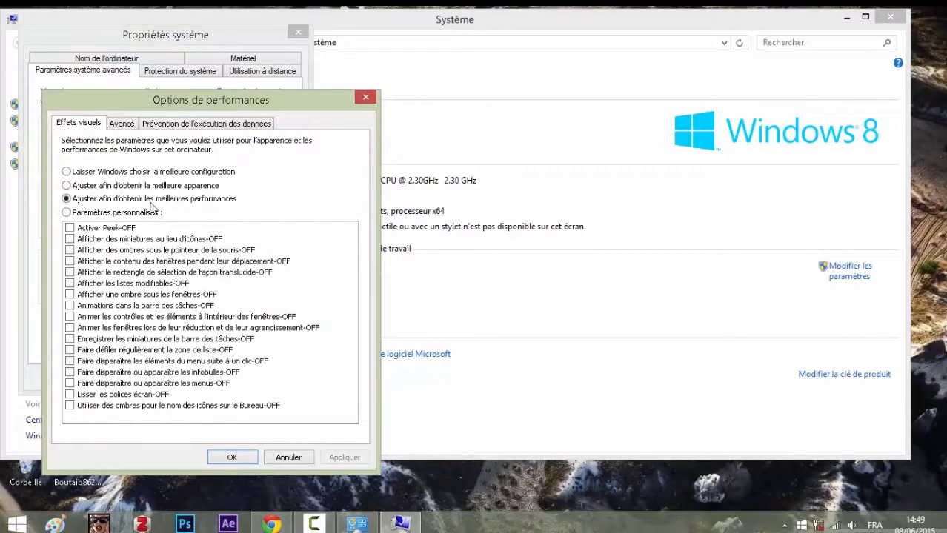
left_click(231, 458)
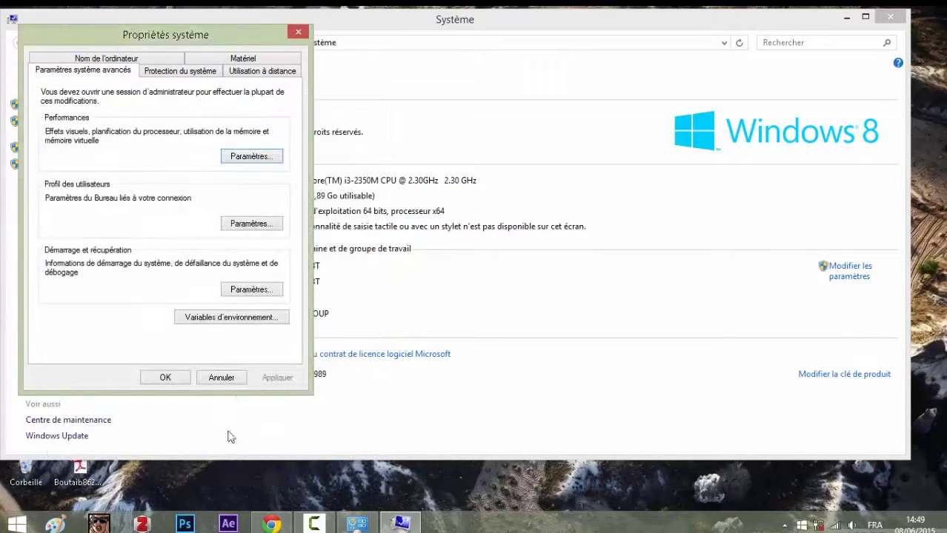
left_click(220, 376)
left_click(890, 16)
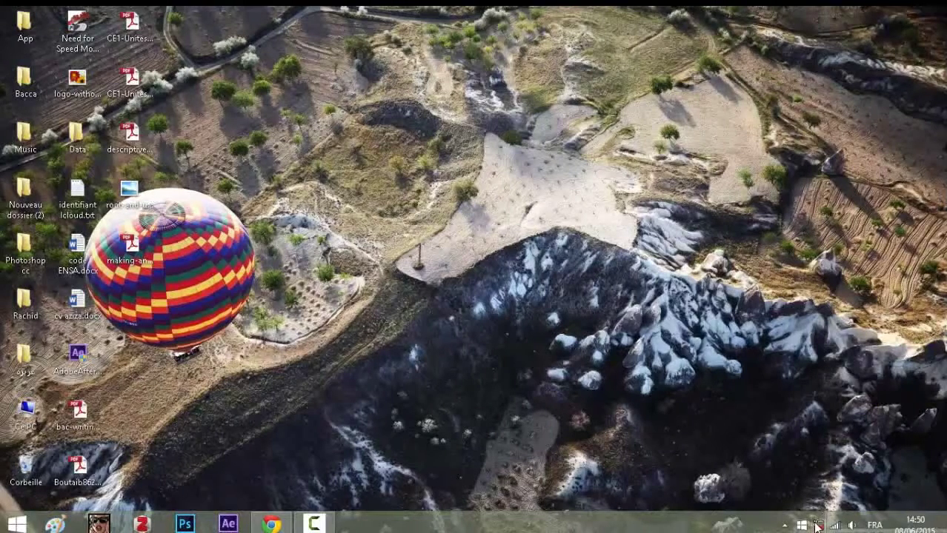
Step: Make Gaming Mode Power Plan the active plan in Power Options and close the window
left_click(818, 526)
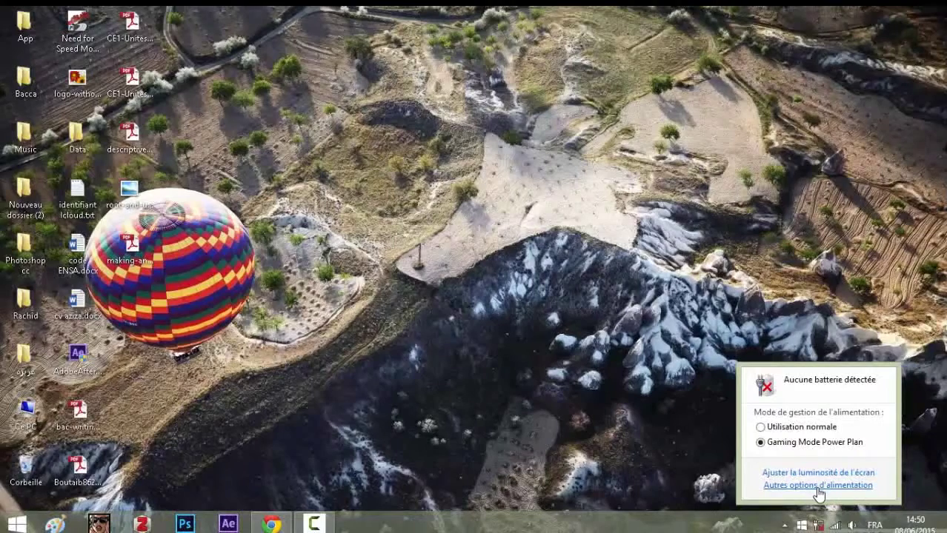
left_click(818, 486)
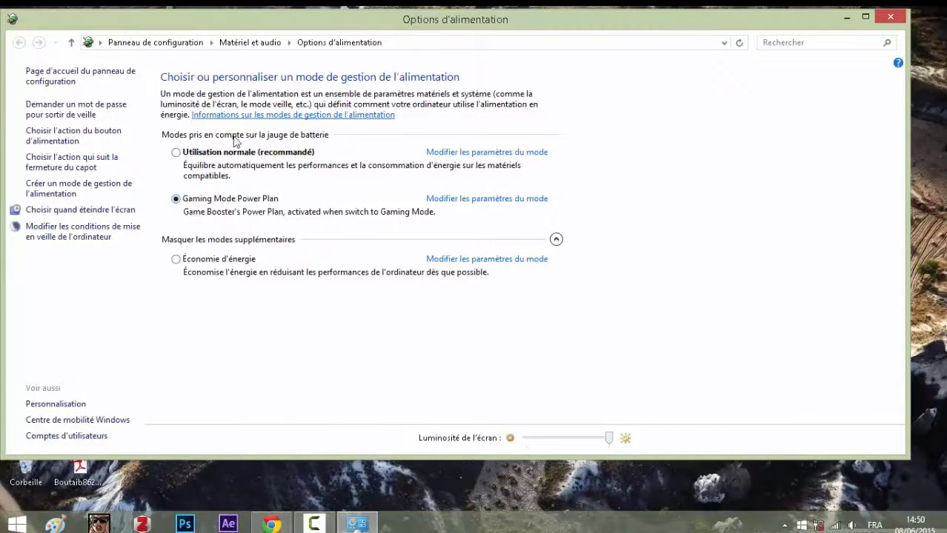
left_click(217, 158)
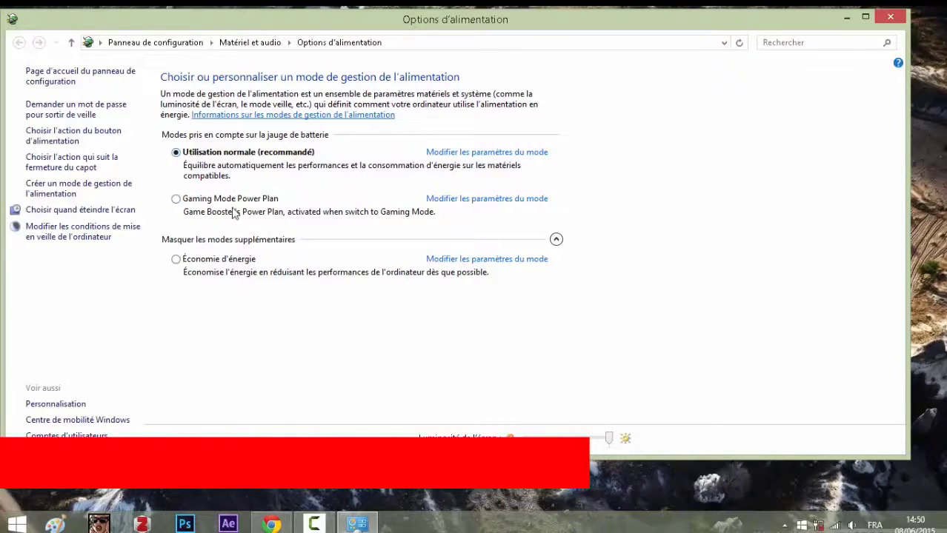
mouse_move(207, 208)
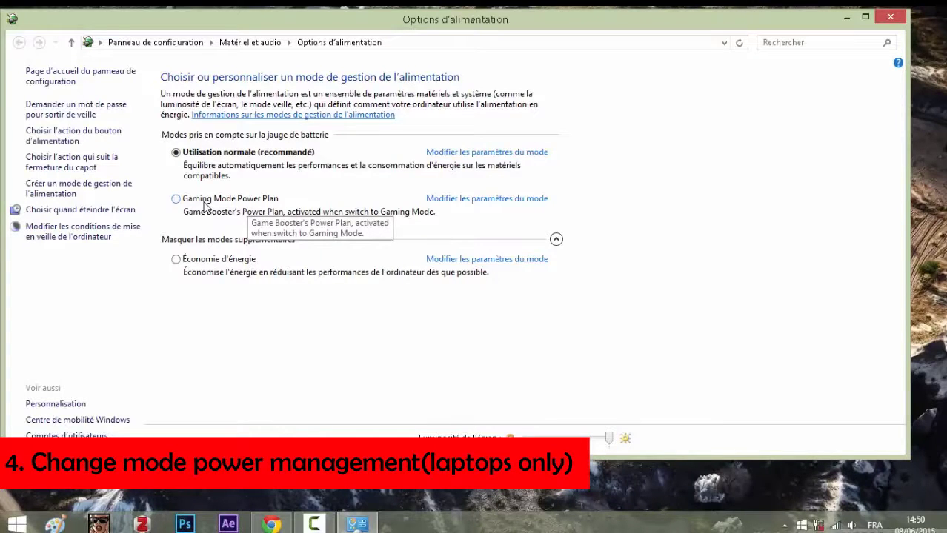
left_click(205, 208)
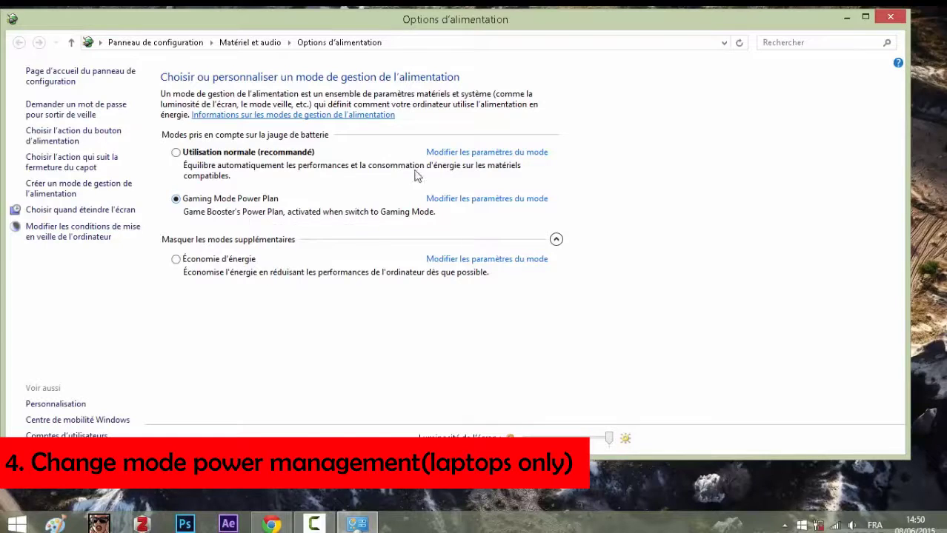
left_click(890, 18)
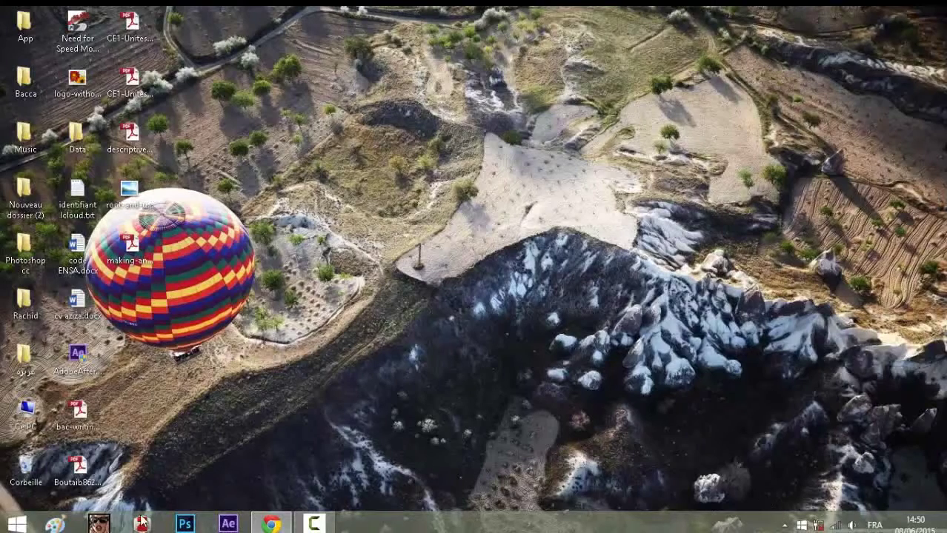
Step: Search the Start screen's app list for 'mz' and launch Mz Game Accelerator
left_click(17, 525)
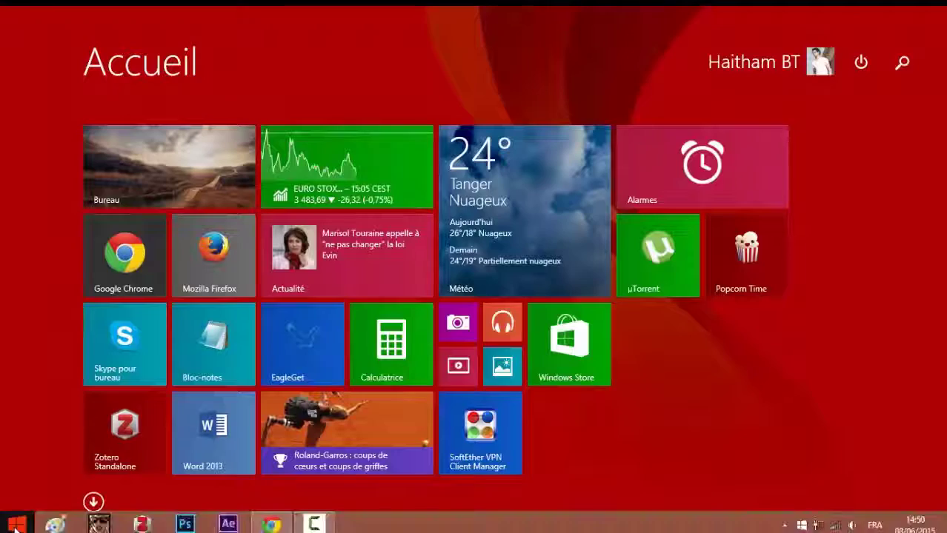
left_click(93, 503)
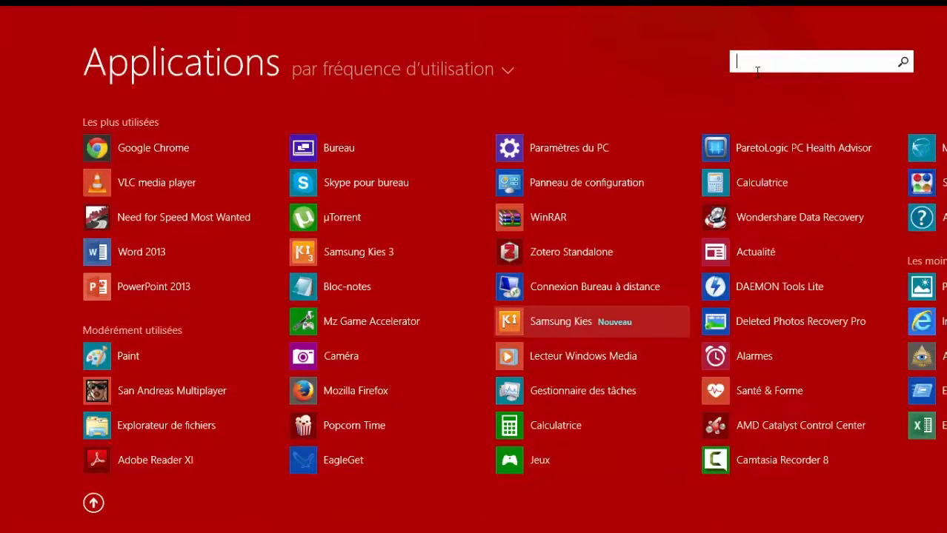
type("mz")
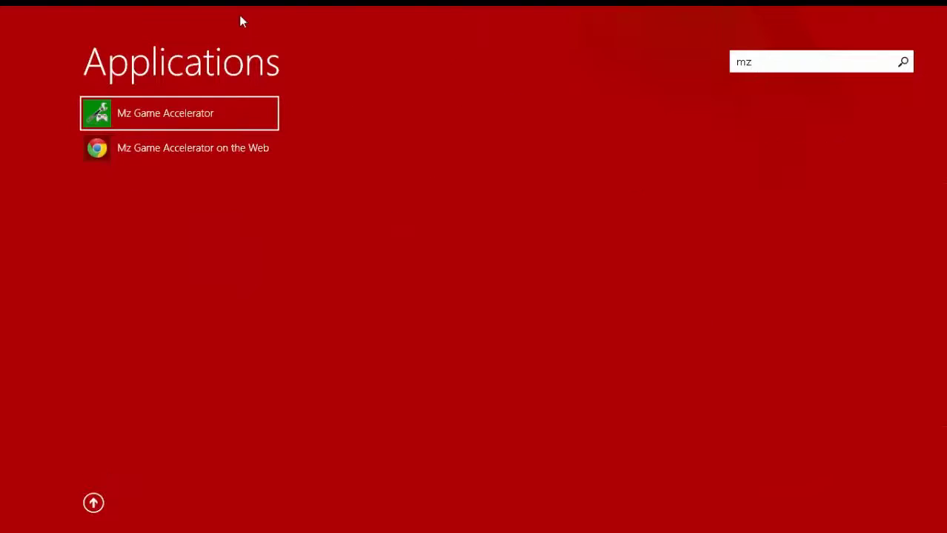
left_click(218, 115)
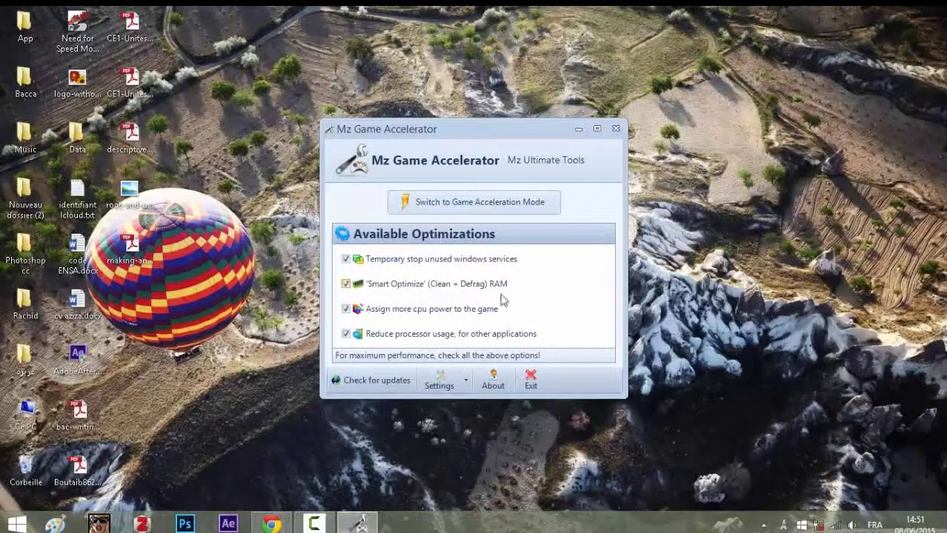
Step: Switch Mz Game Accelerator to Game Acceleration Mode and dismiss the success message
left_click(490, 211)
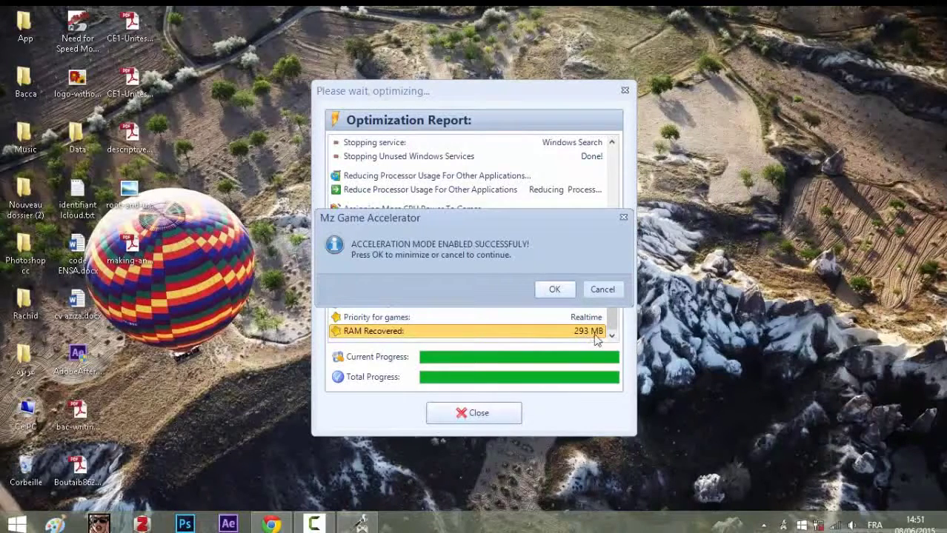
left_click(557, 289)
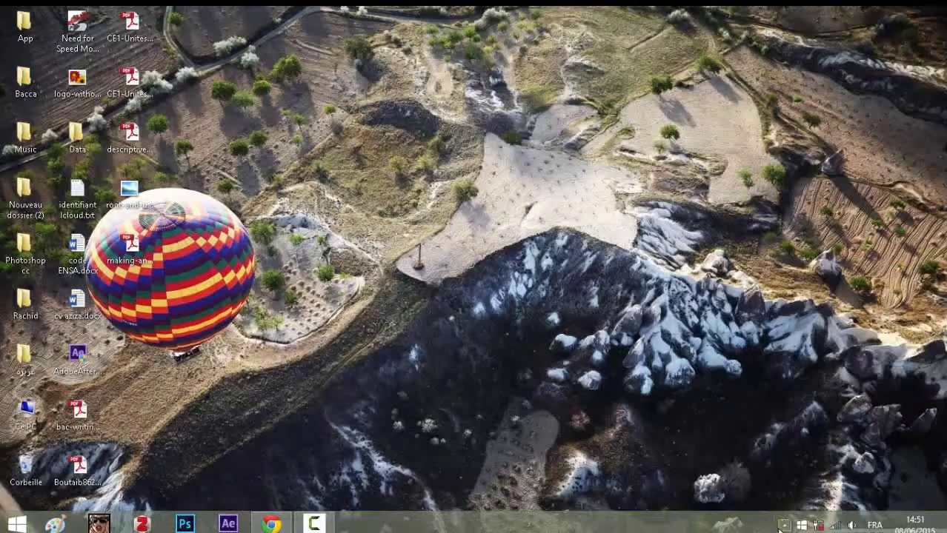
Step: Check the hidden tray icons, then select the Need for Speed Most Wanted desktop shortcut
left_click(783, 525)
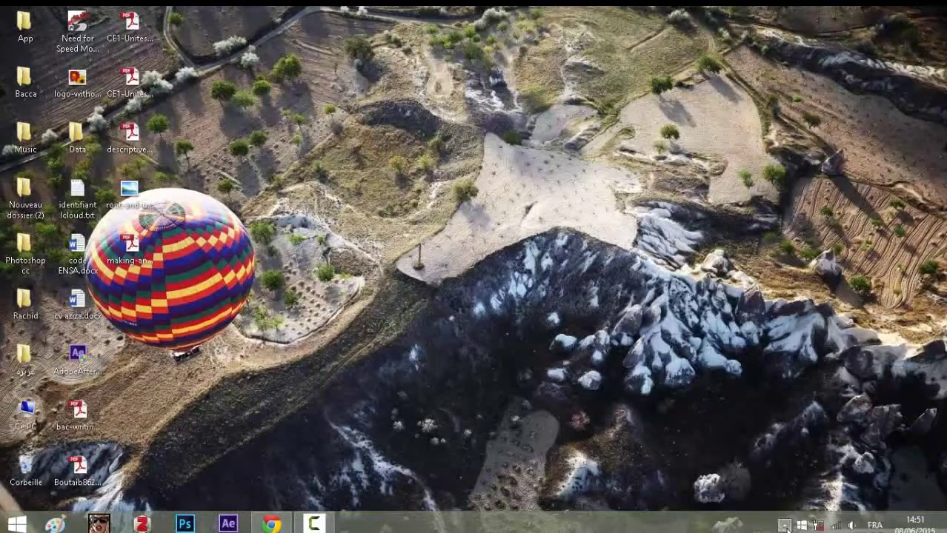
left_click(545, 416)
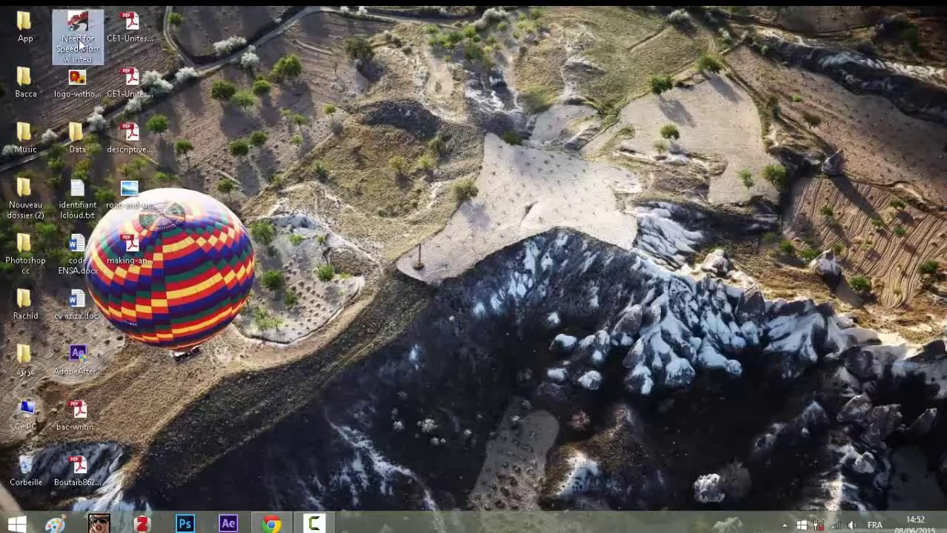